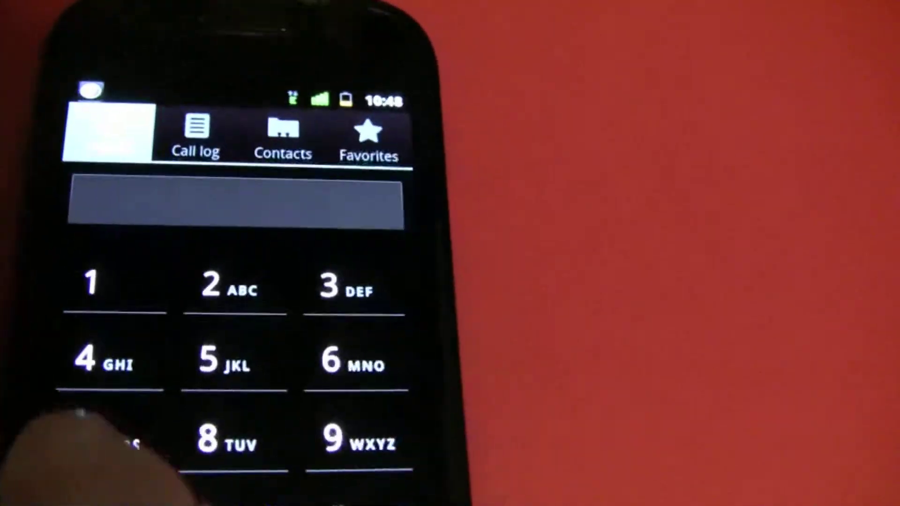
pyautogui.write('*#*')
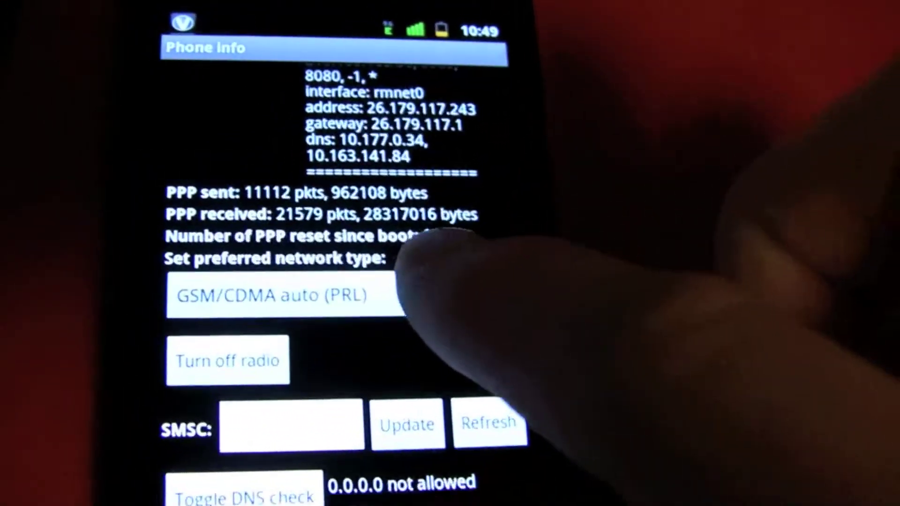
# Choose WCDMA only from the preferred network type list in Phone information
pyautogui.click(394, 309)
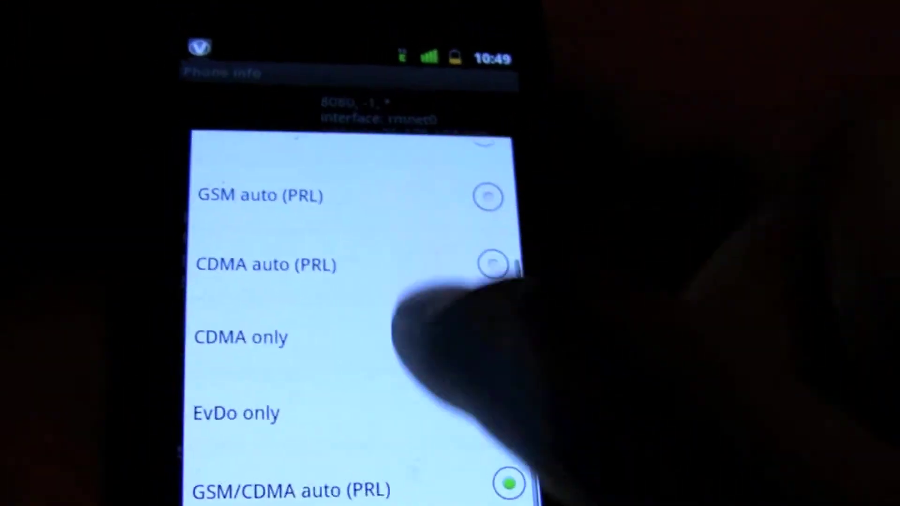
pyautogui.scroll(3, 401, 323)
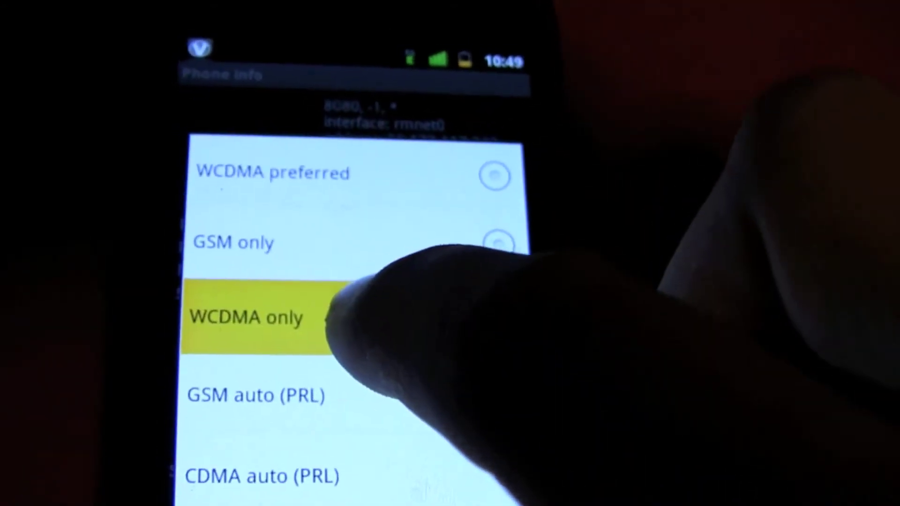
pyautogui.click(281, 317)
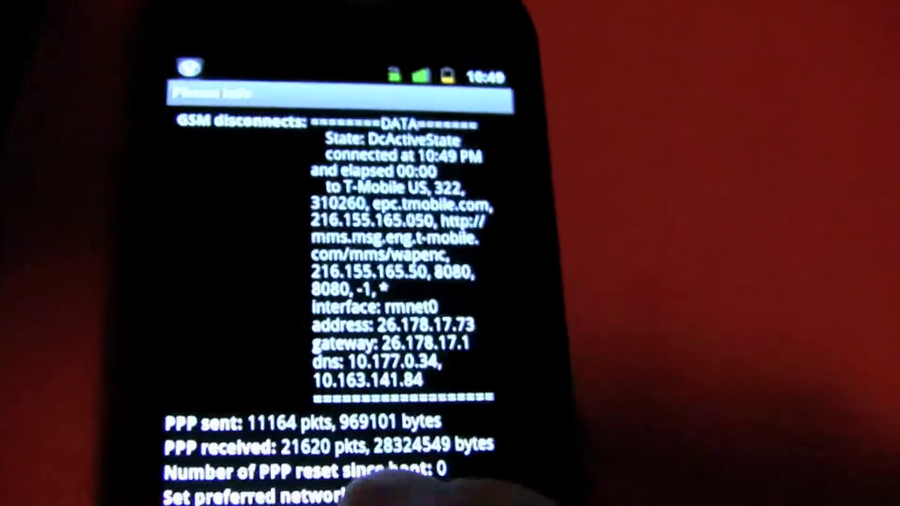
# Reopen the preferred network type list, where WCDMA only is currently selected
pyautogui.click(422, 457)
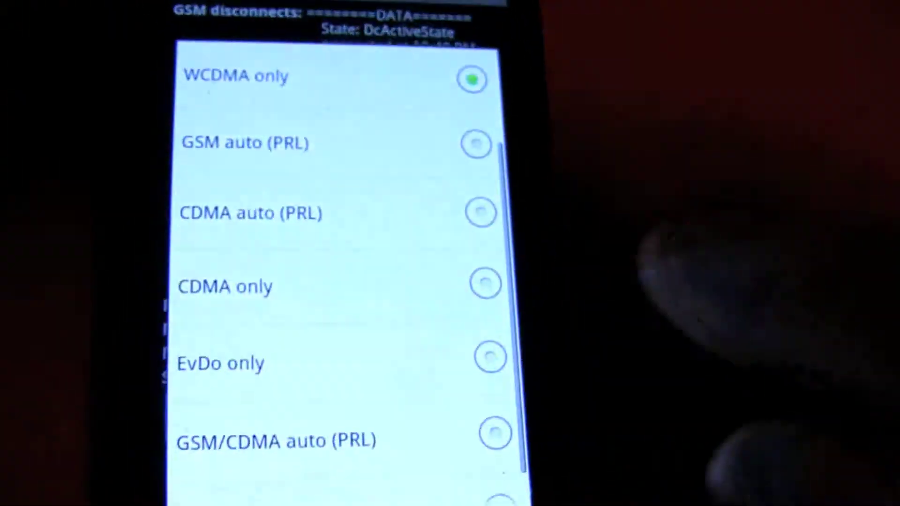
pyautogui.scroll(-1, 345, 281)
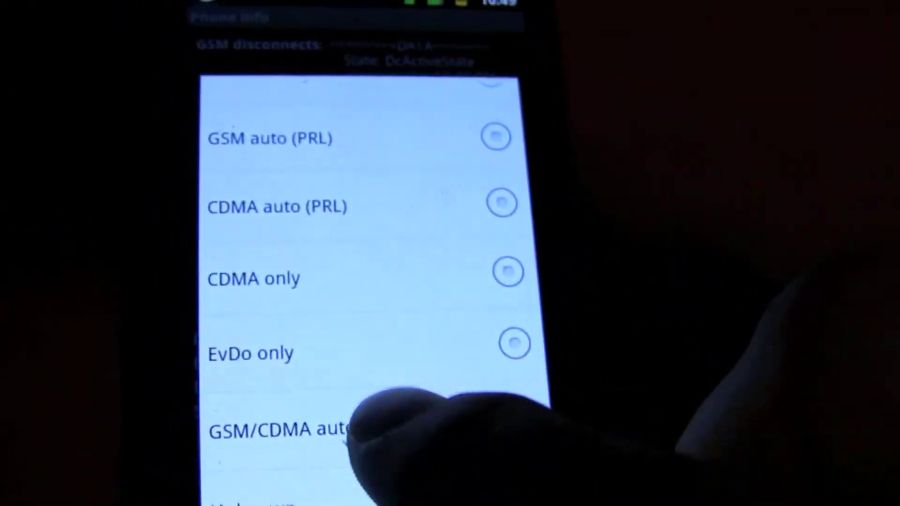